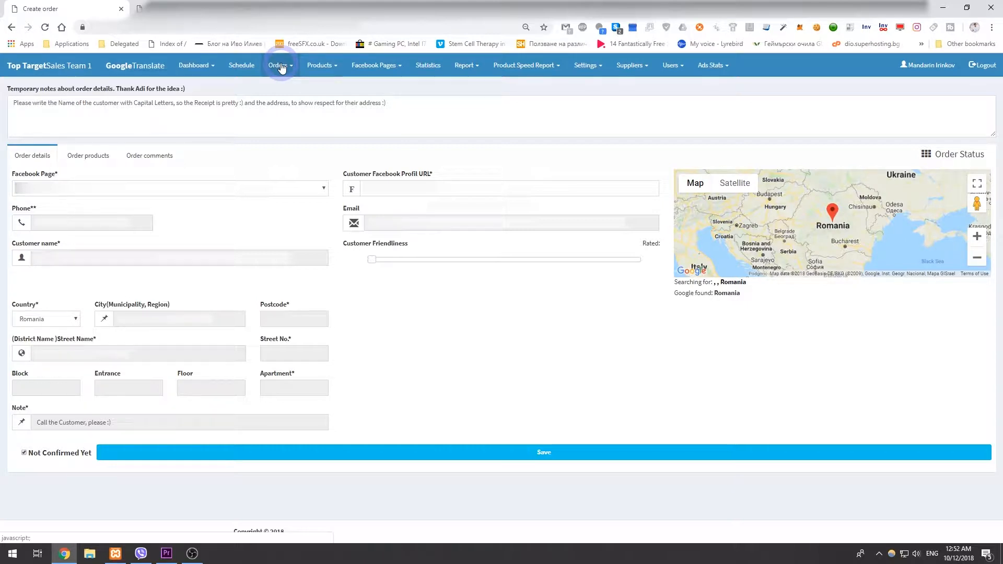
- Review the temporary order notes and the Facebook Page and customer Facebook profile URL fields
left_click_drag(397, 102, 3, 114)
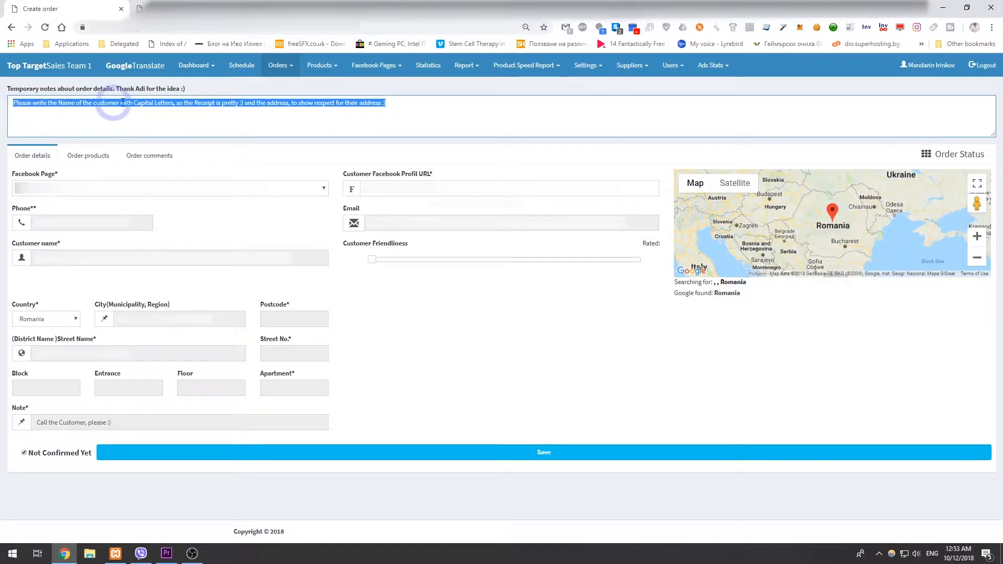
left_click(211, 122)
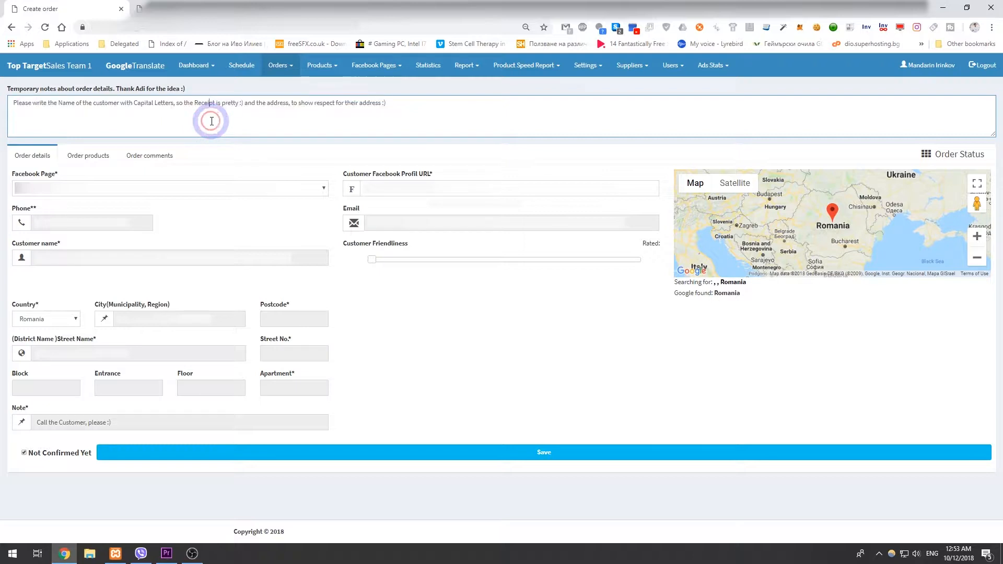
left_click(436, 112)
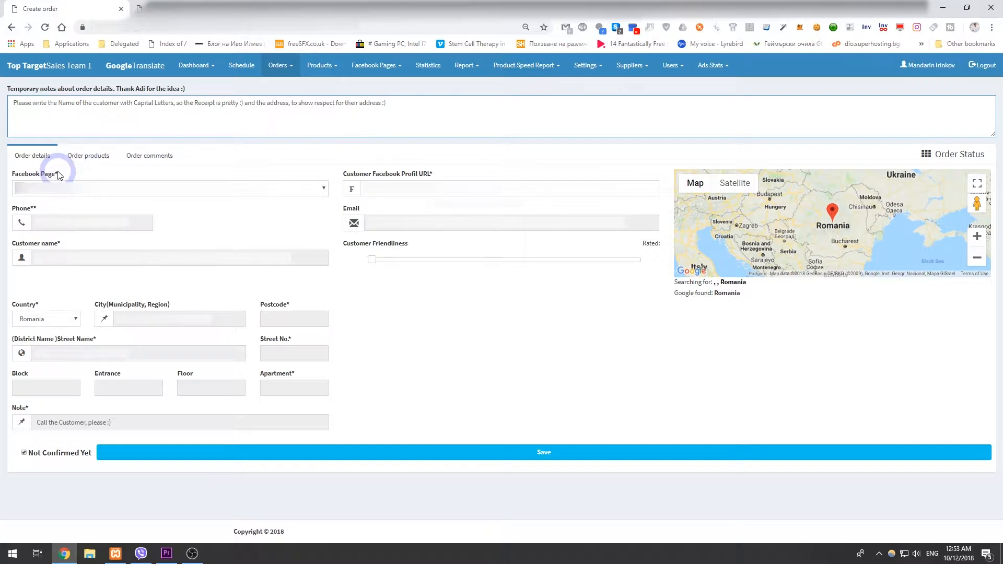
left_click_drag(14, 177, 73, 176)
left_click(73, 175)
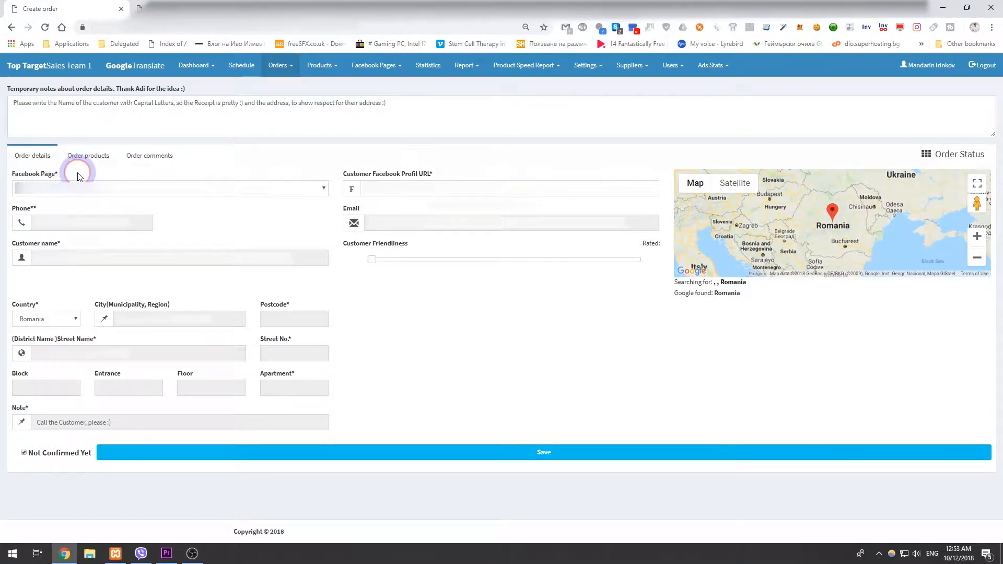
left_click_drag(340, 175, 441, 177)
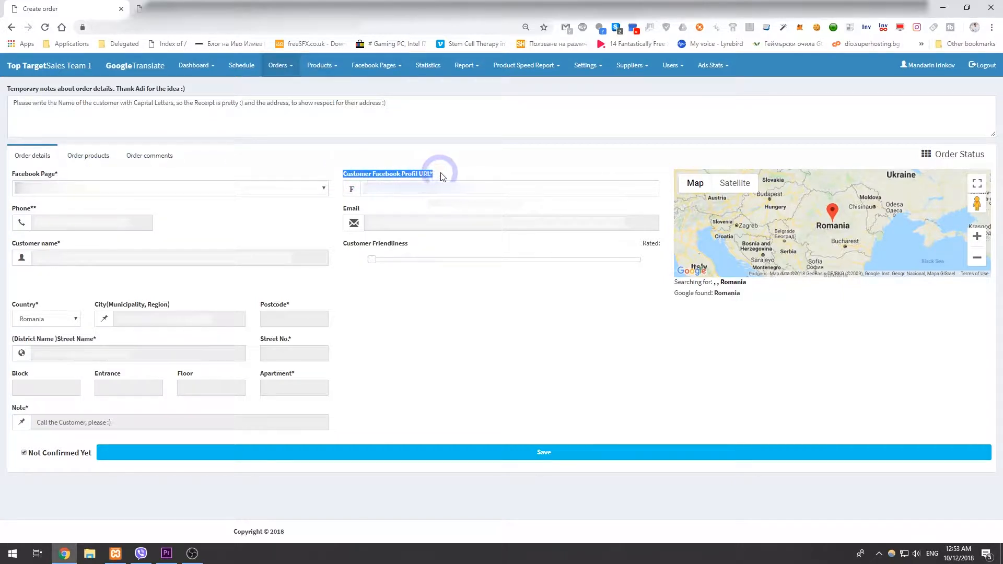
- Paste the customer's Facebook profile URL and load the customer's details from the suggested 11.Oct order
left_click(491, 165)
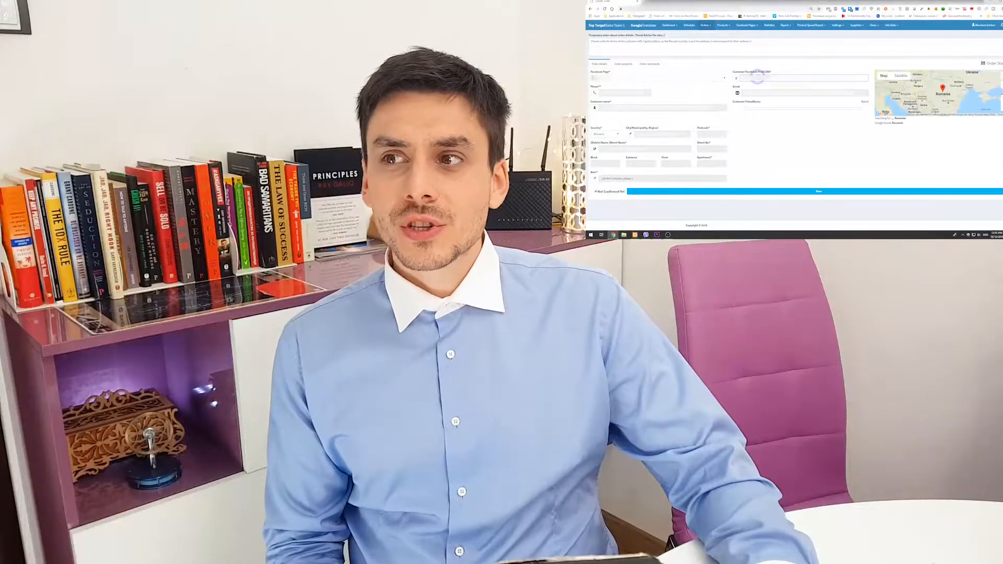
key("ctrl+v")
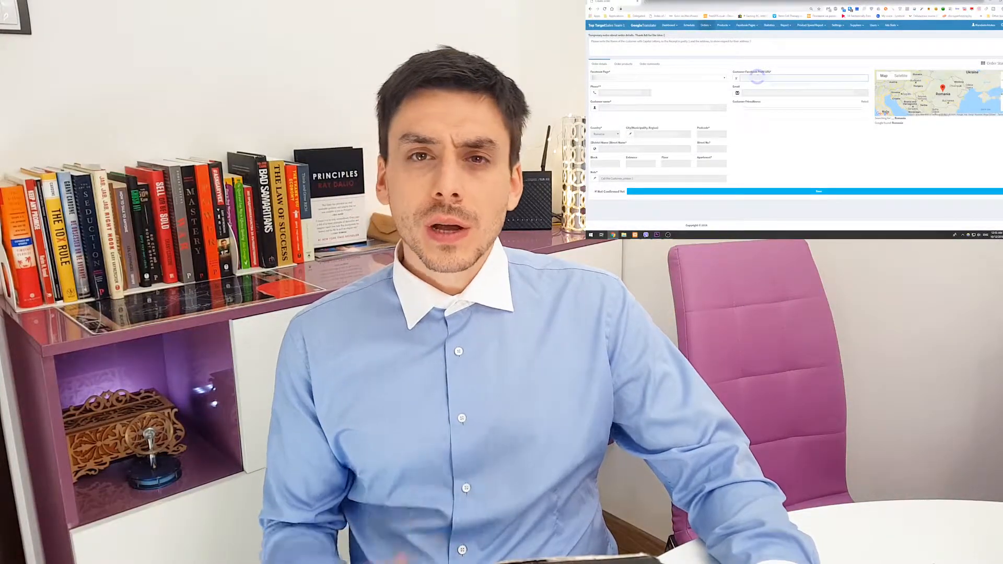
key("ctrl+v")
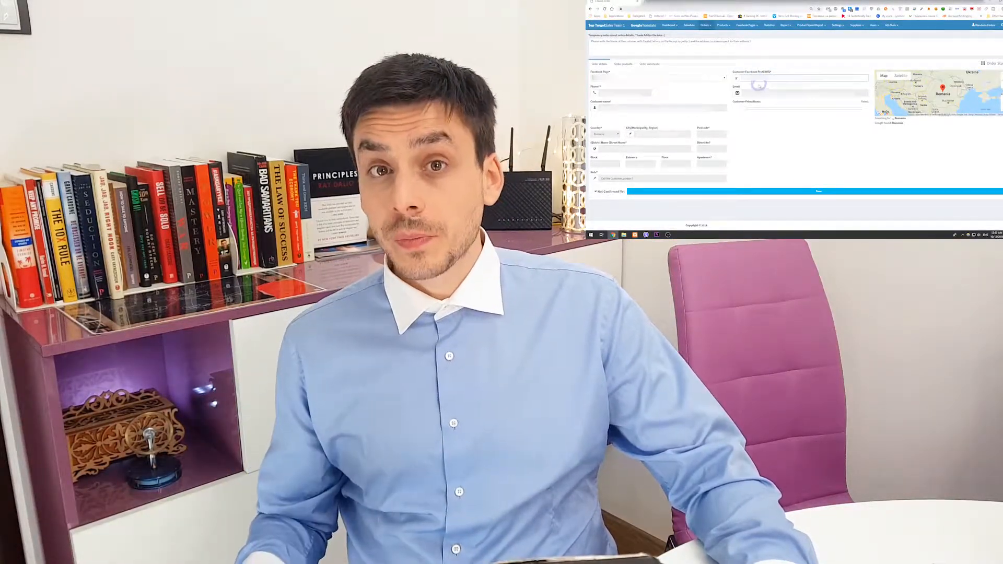
key("ctrl+v")
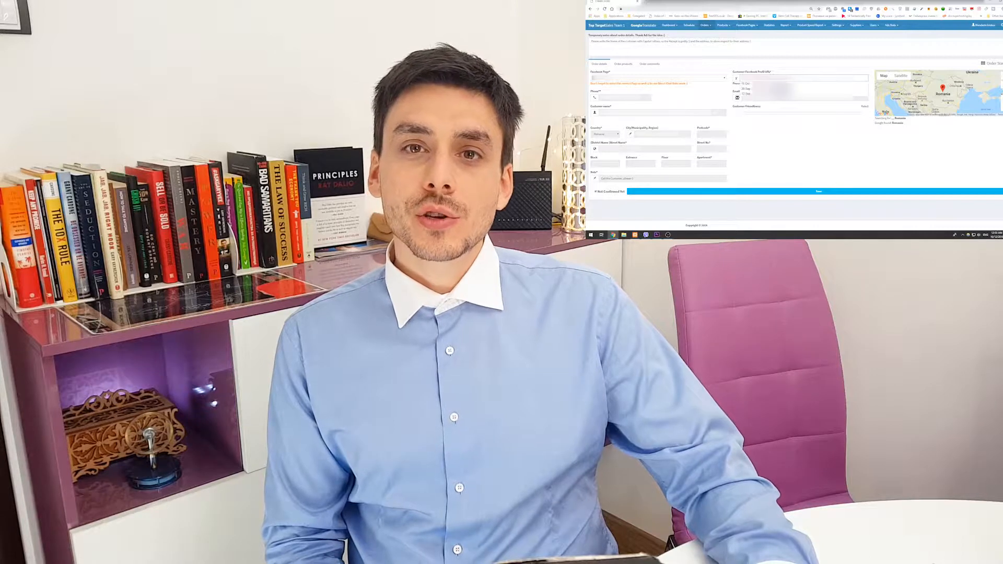
left_click(782, 65)
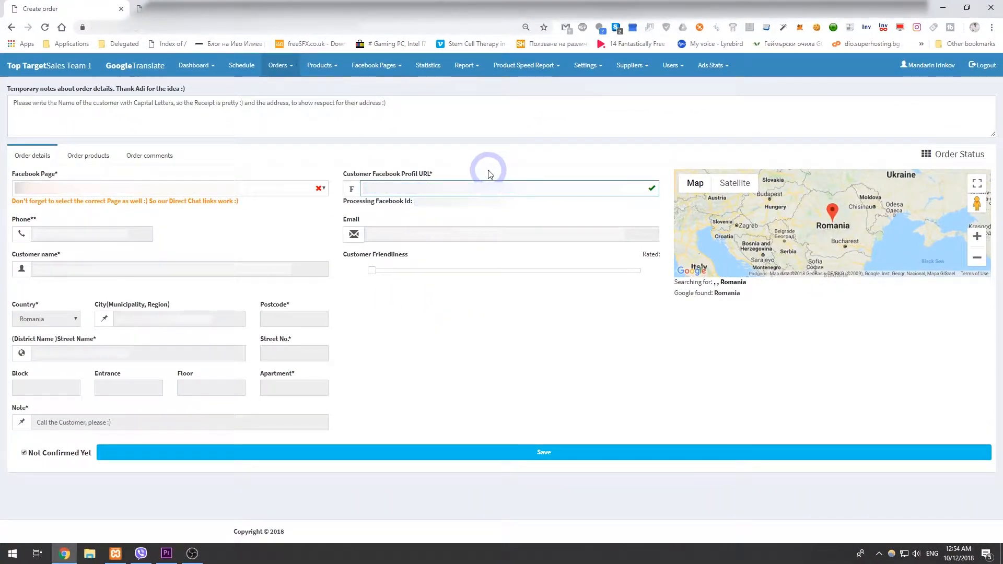
key("ctrl+v")
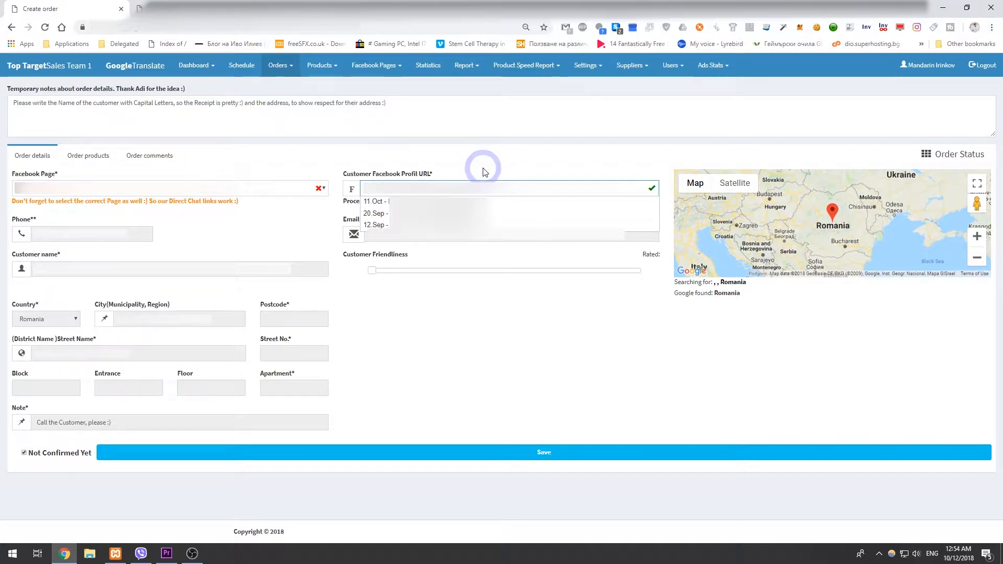
key("Down")
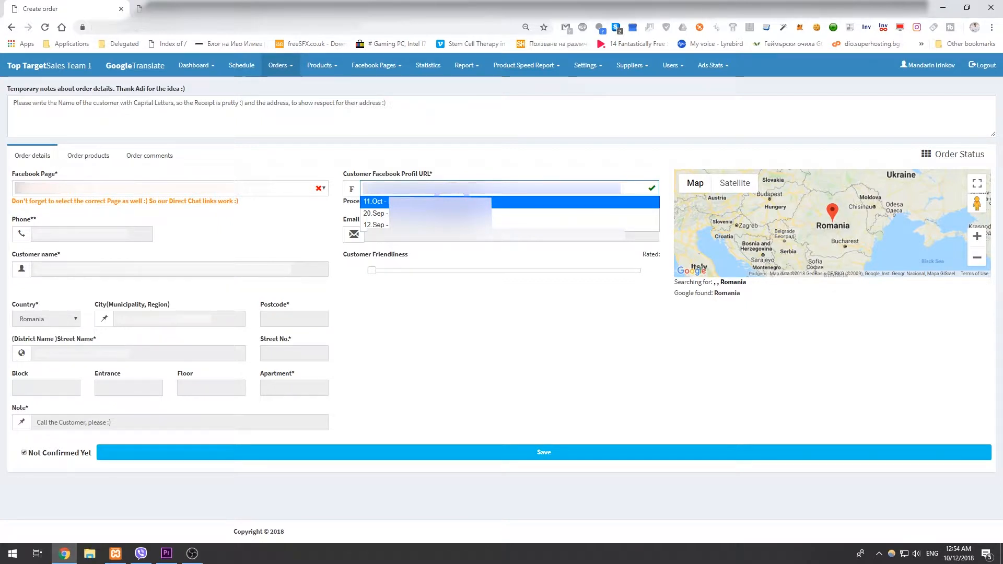
left_click(452, 202)
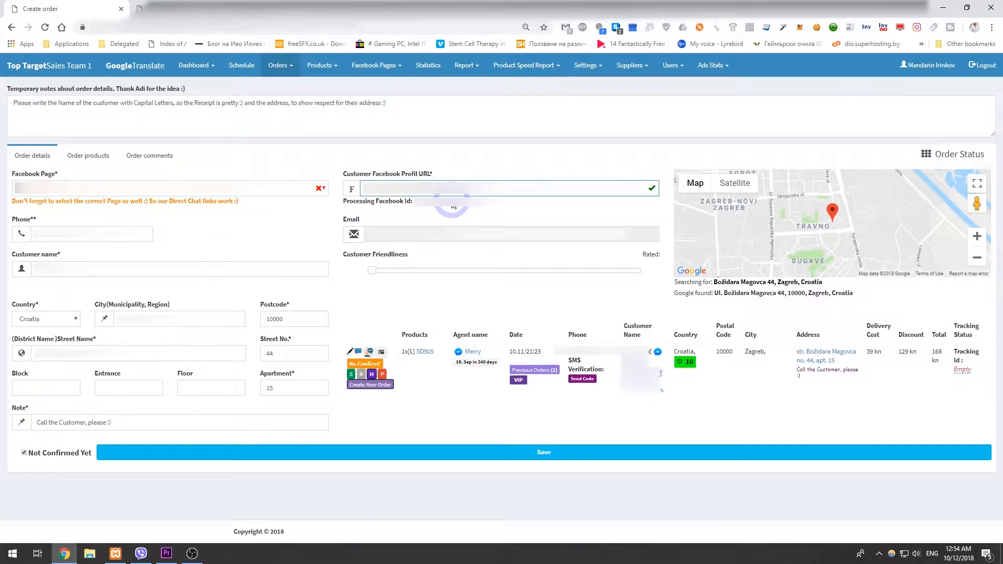
- List the customer's previous orders and check the customer name and note fields
left_click(536, 372)
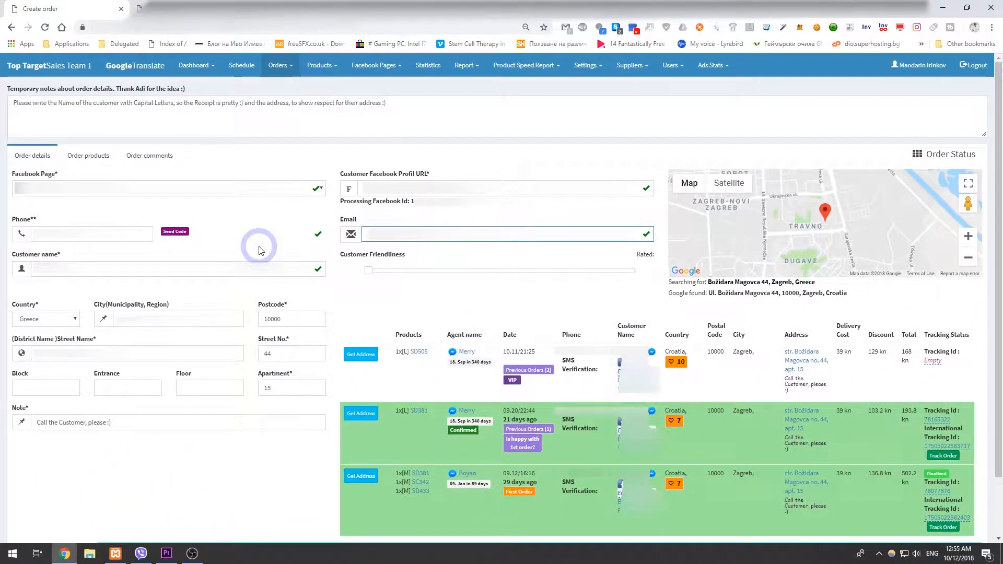
left_click(241, 269)
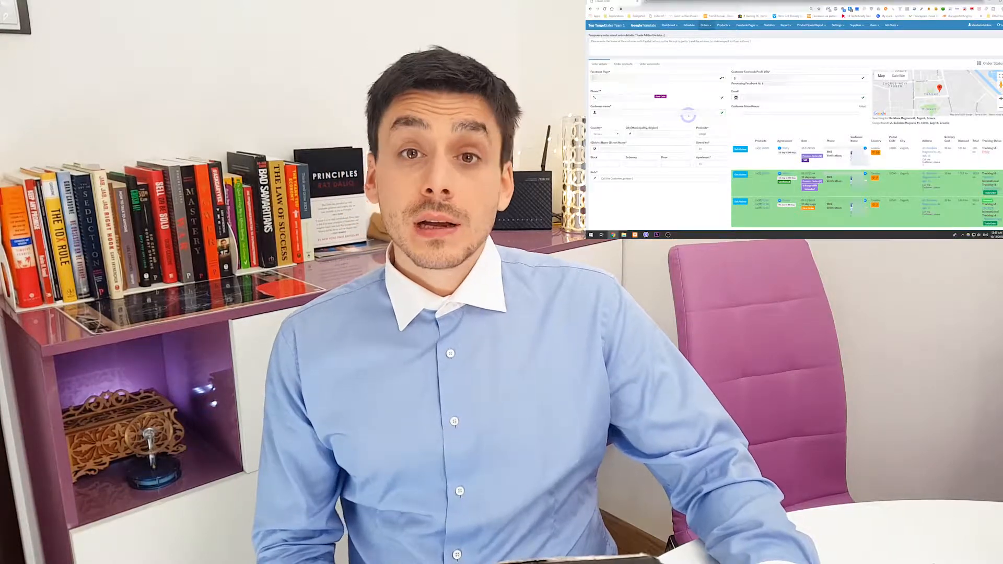
left_click_drag(590, 177, 654, 183)
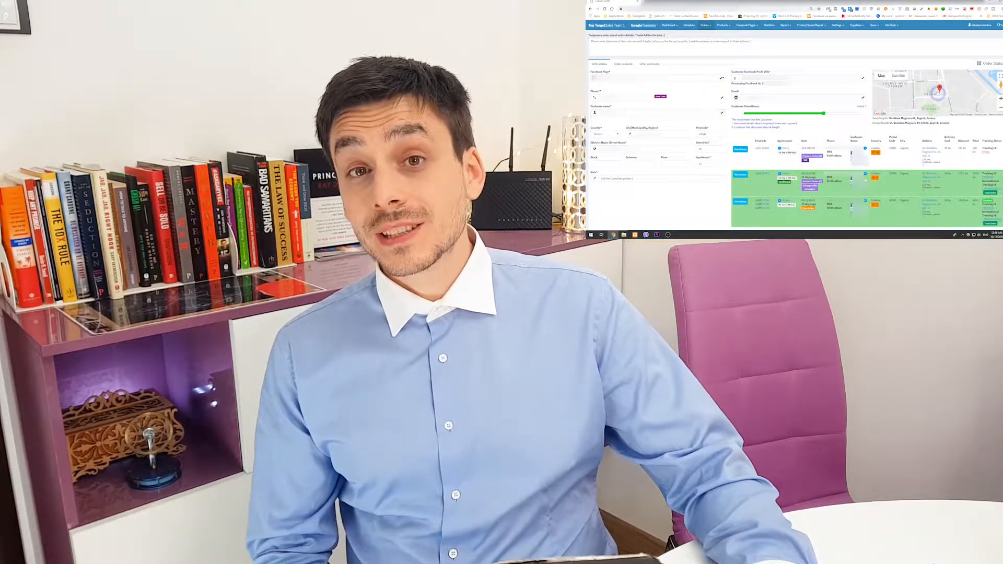
- Inspect the delivery address on the map at closer and wider zoom levels
left_click(1000, 98)
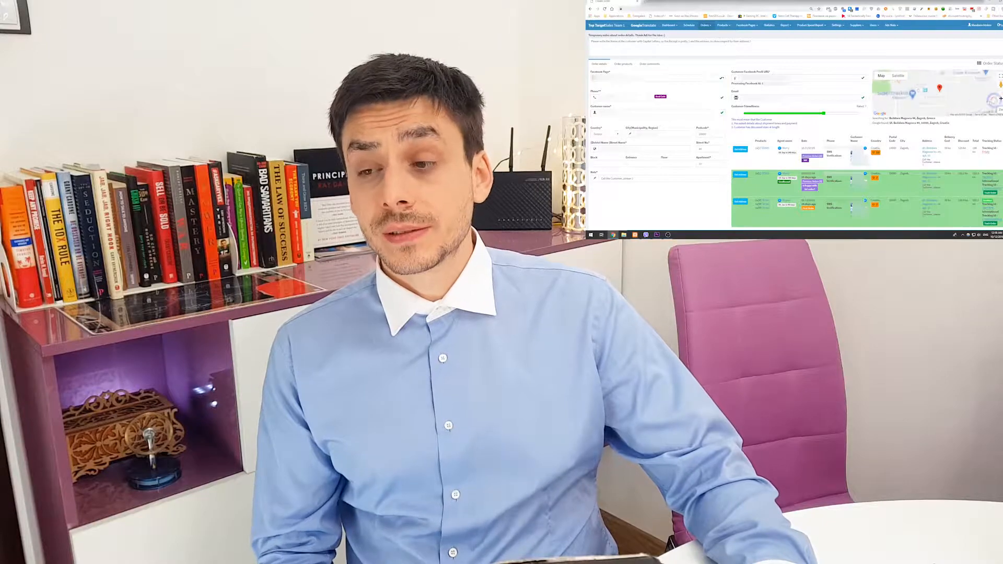
mouse_move(874, 118)
left_mouse_down()
mouse_move(951, 124)
mouse_move(873, 124)
left_mouse_up()
left_click(929, 132)
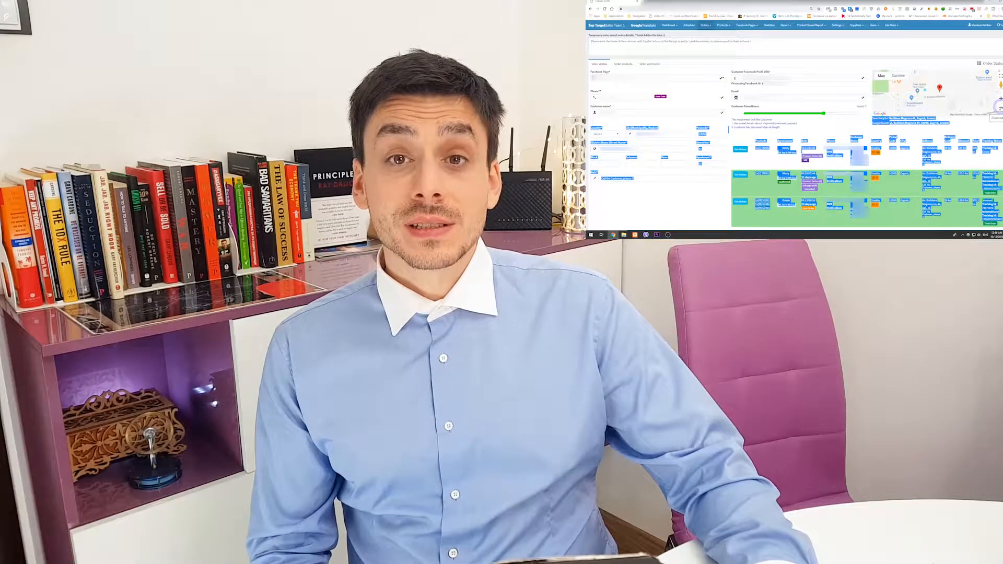
left_click(1001, 108)
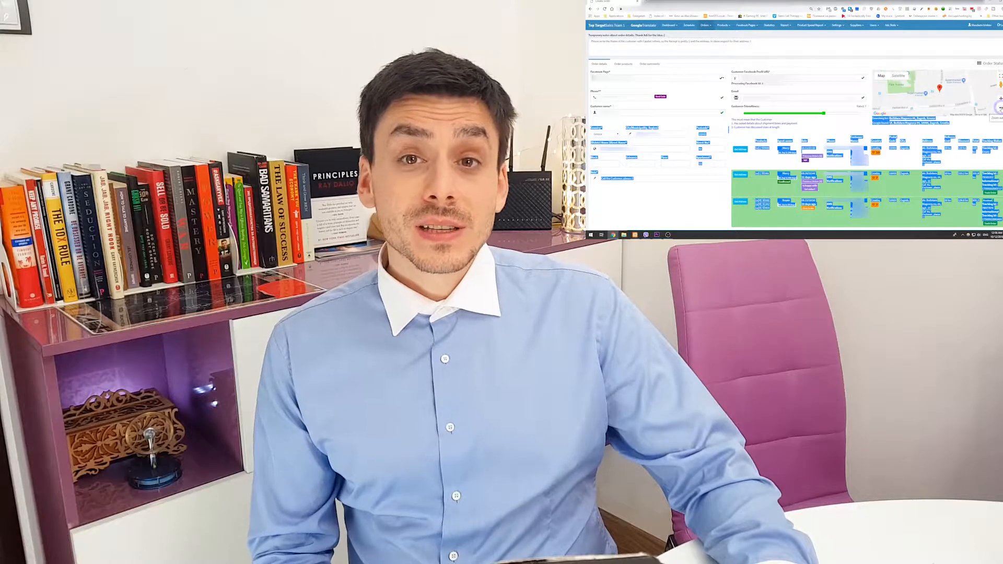
left_click(1001, 108)
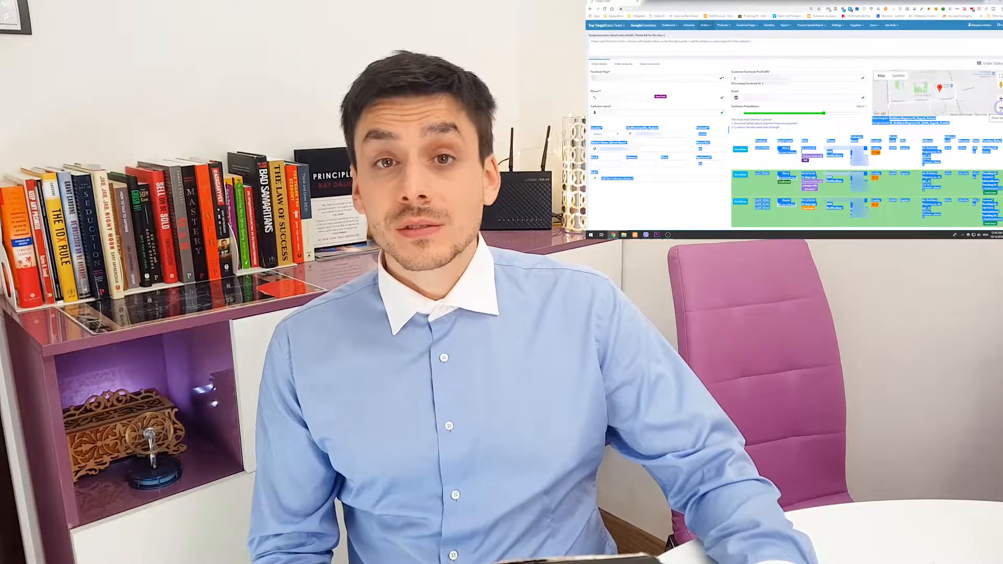
left_click(851, 60)
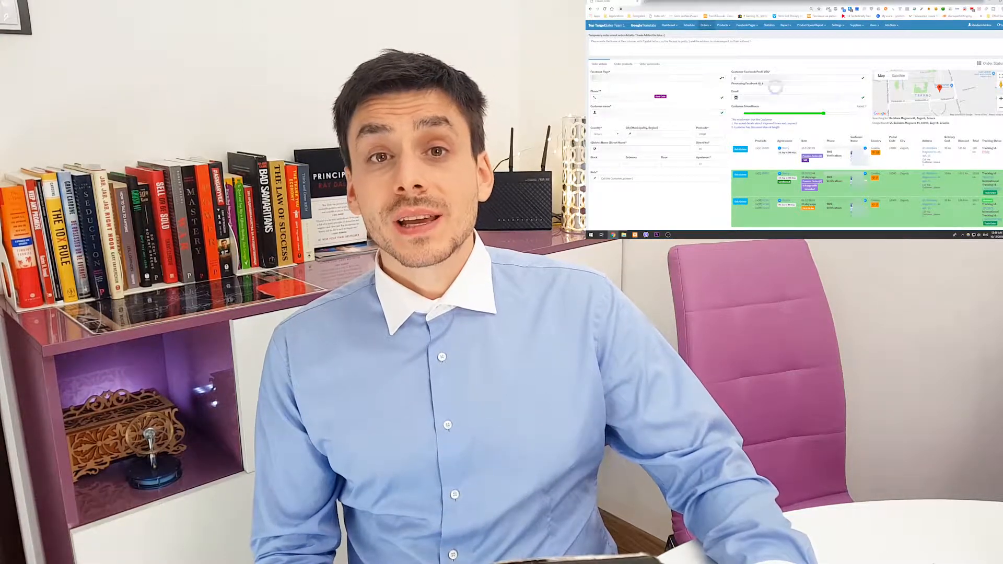
- Search the order's products for ed16 and add the grey adidas blouse ED160 in size M
left_click(620, 64)
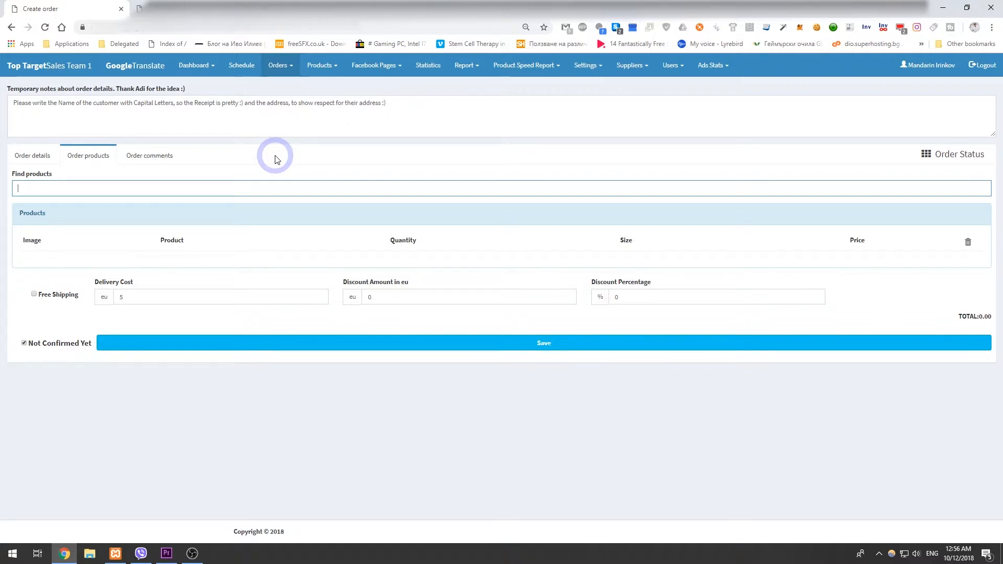
type("ed16")
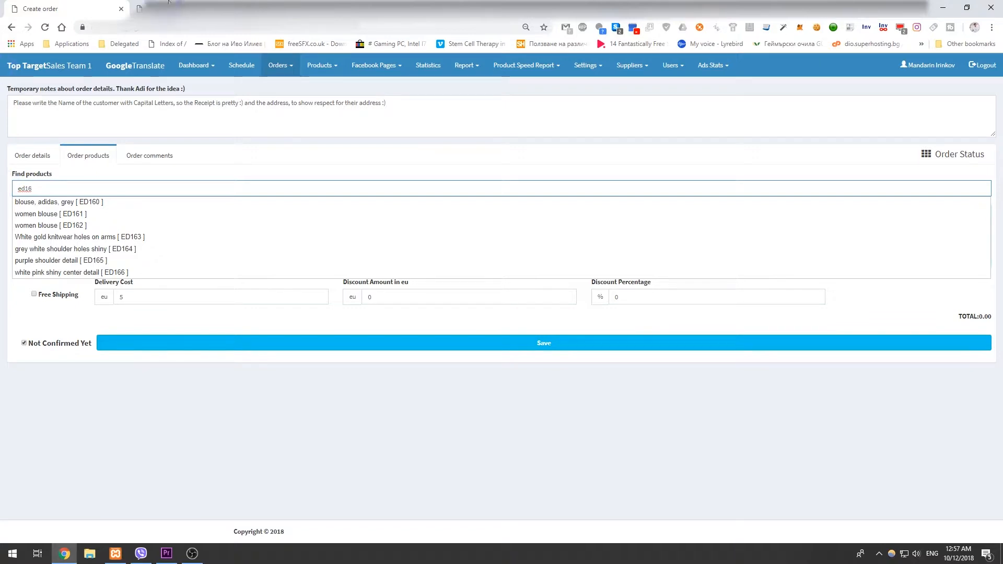
left_click(55, 203)
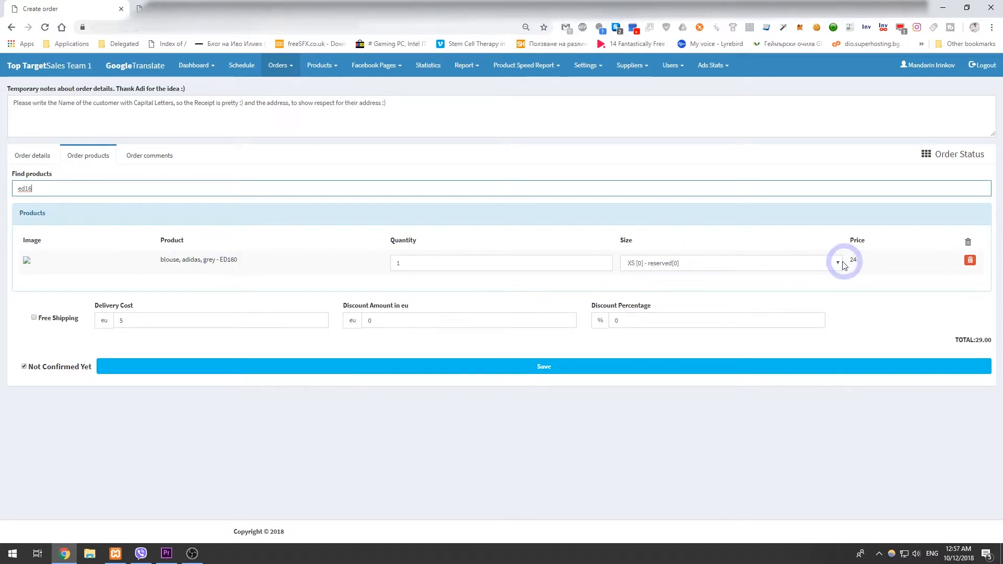
left_click(723, 263)
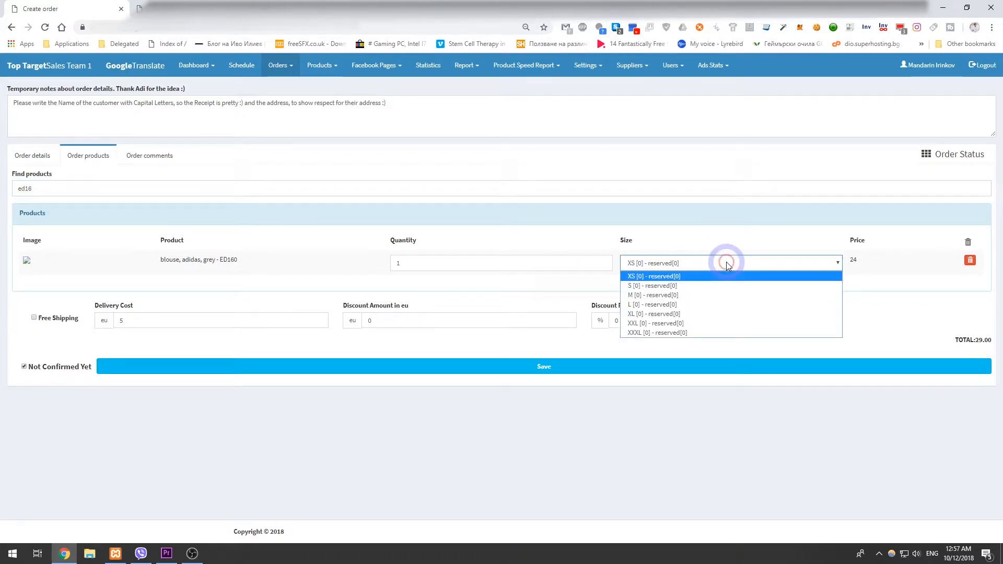
left_click(705, 297)
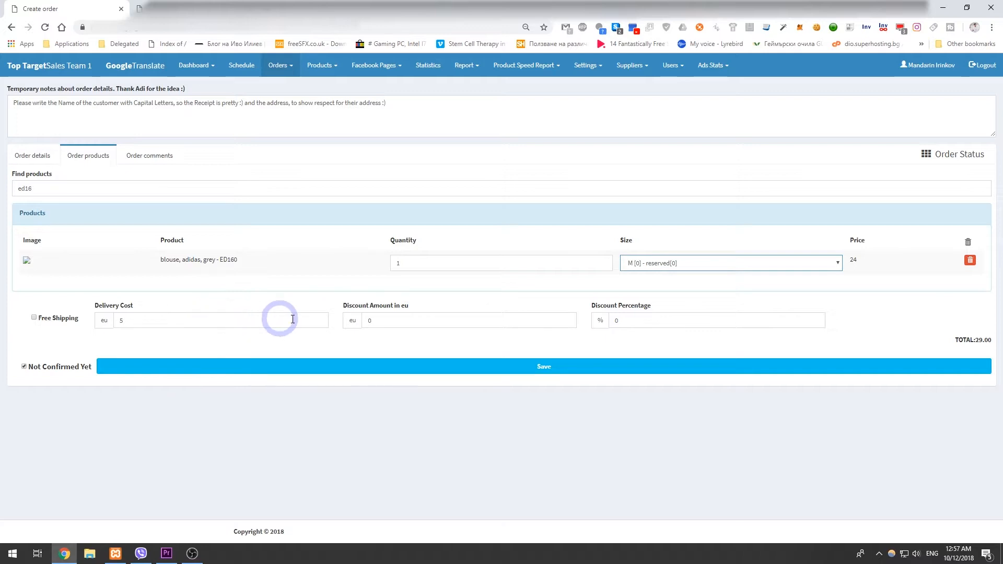
- Check the discount amount and discount percentage fields and the order total
left_click(400, 319)
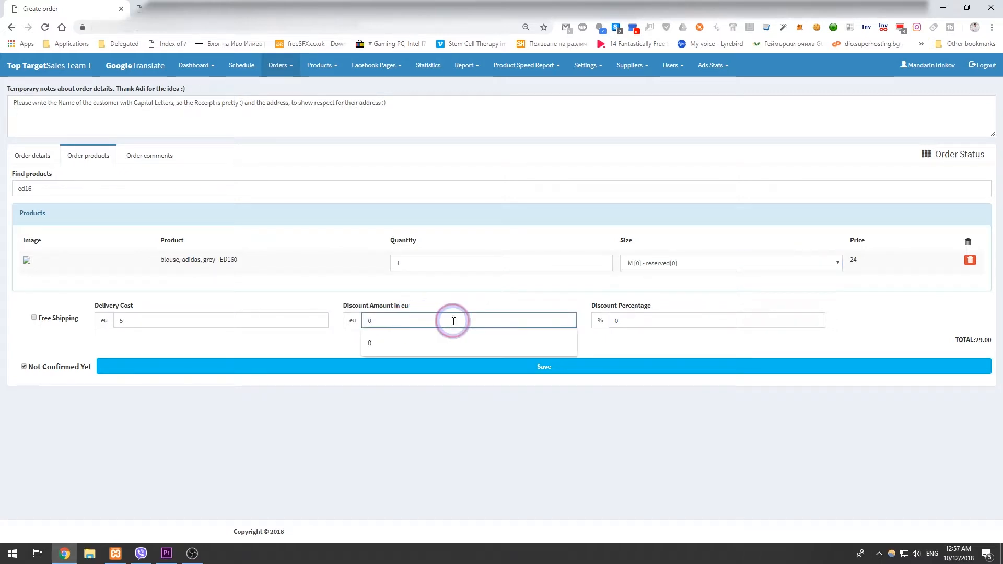
left_click(656, 321)
left_click(695, 303)
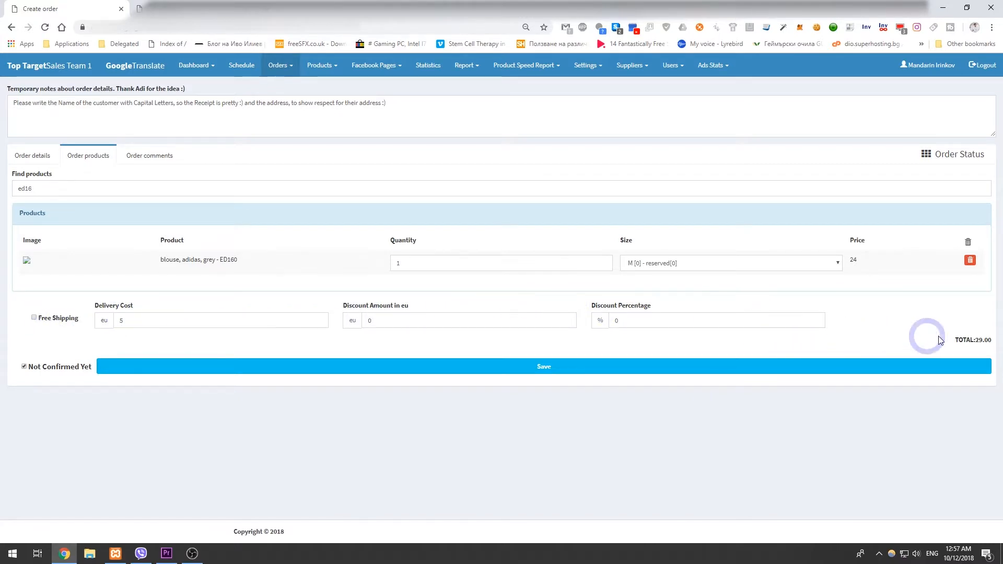
left_click_drag(957, 339, 991, 339)
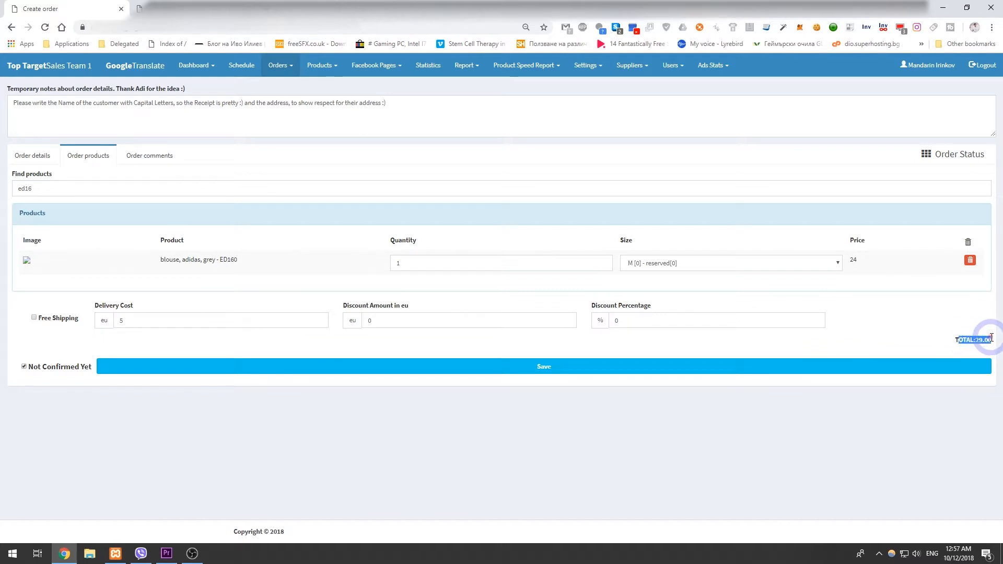
left_click(936, 326)
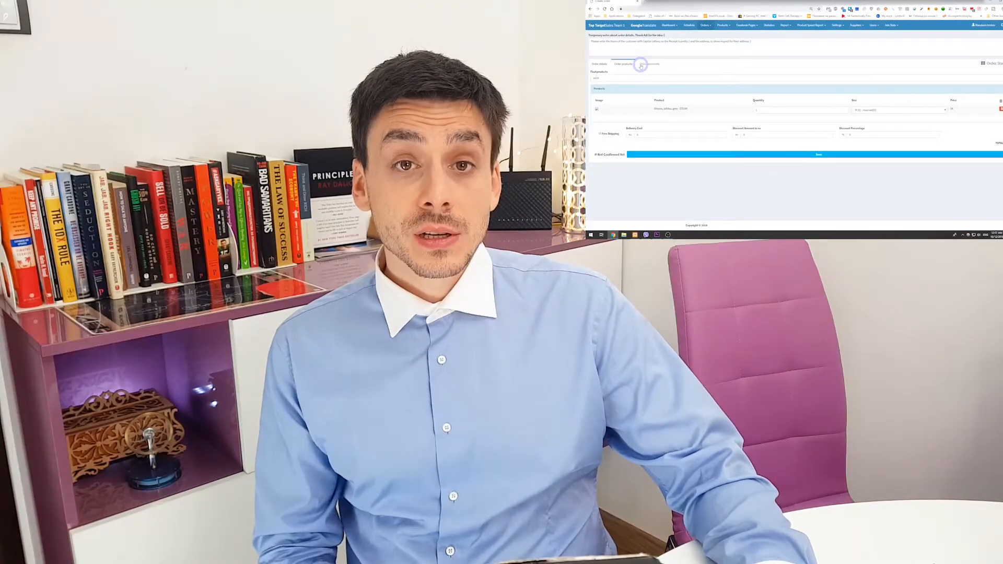
- Look over the order comments section, return to the order's products and save the order
left_click(648, 64)
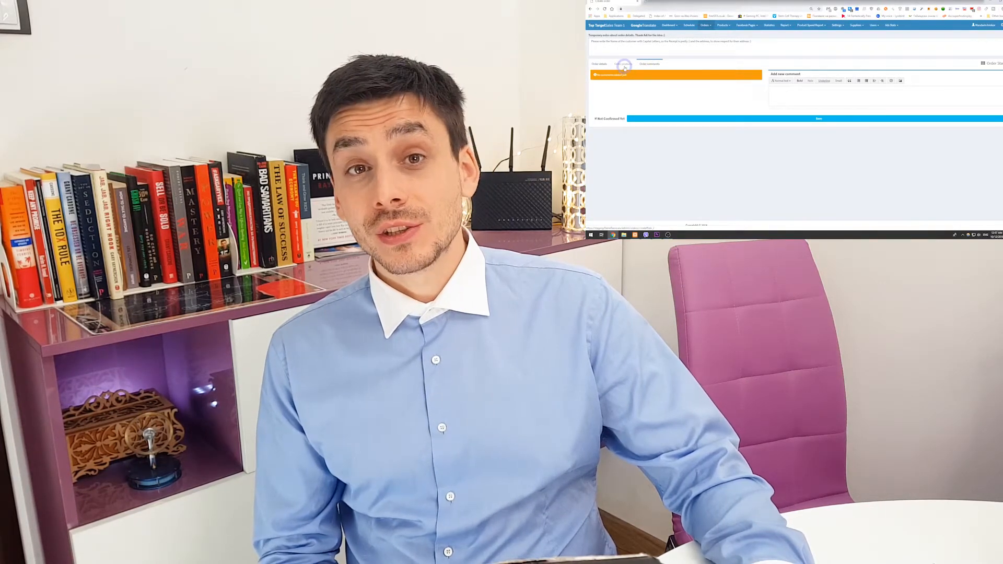
left_click(625, 66)
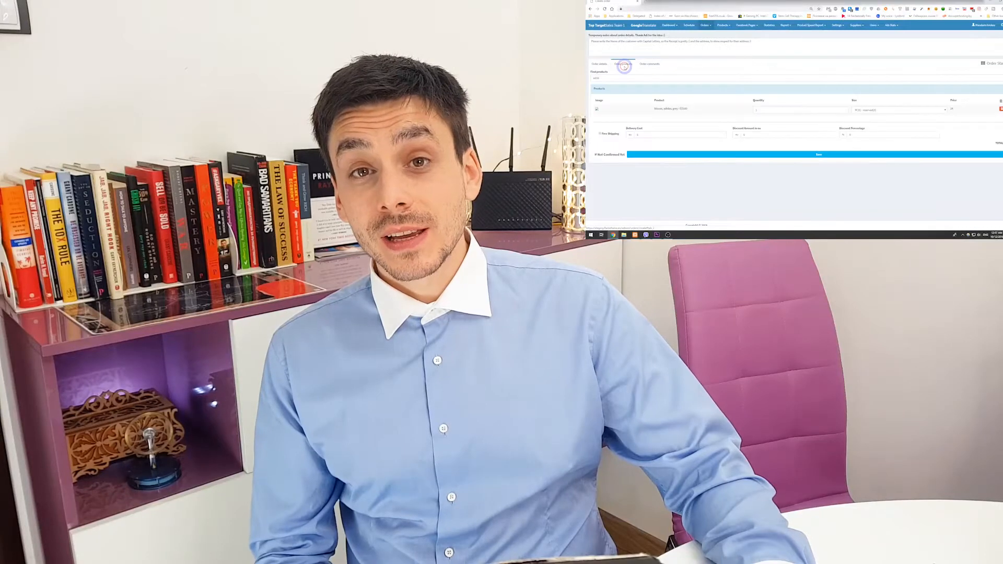
left_click(808, 155)
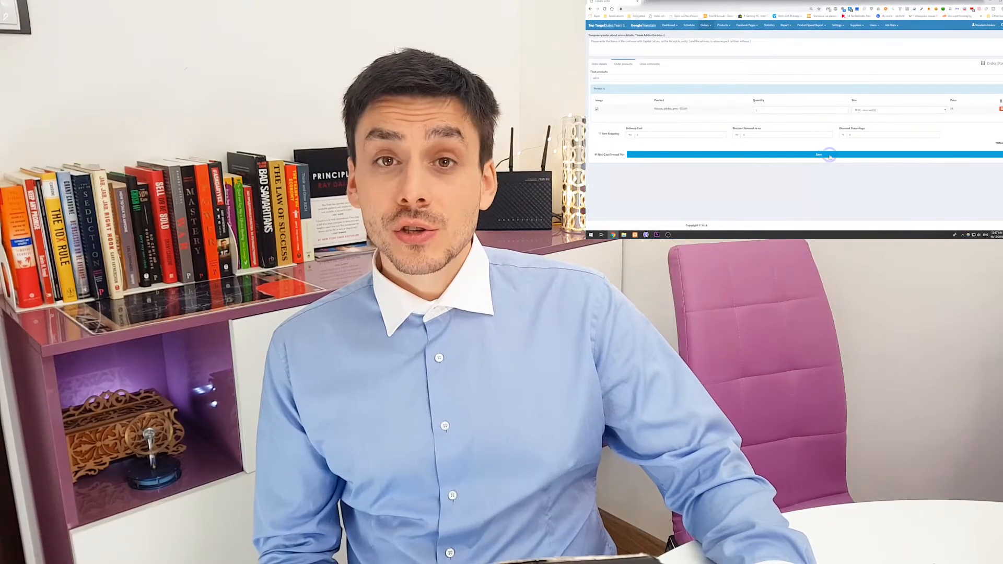